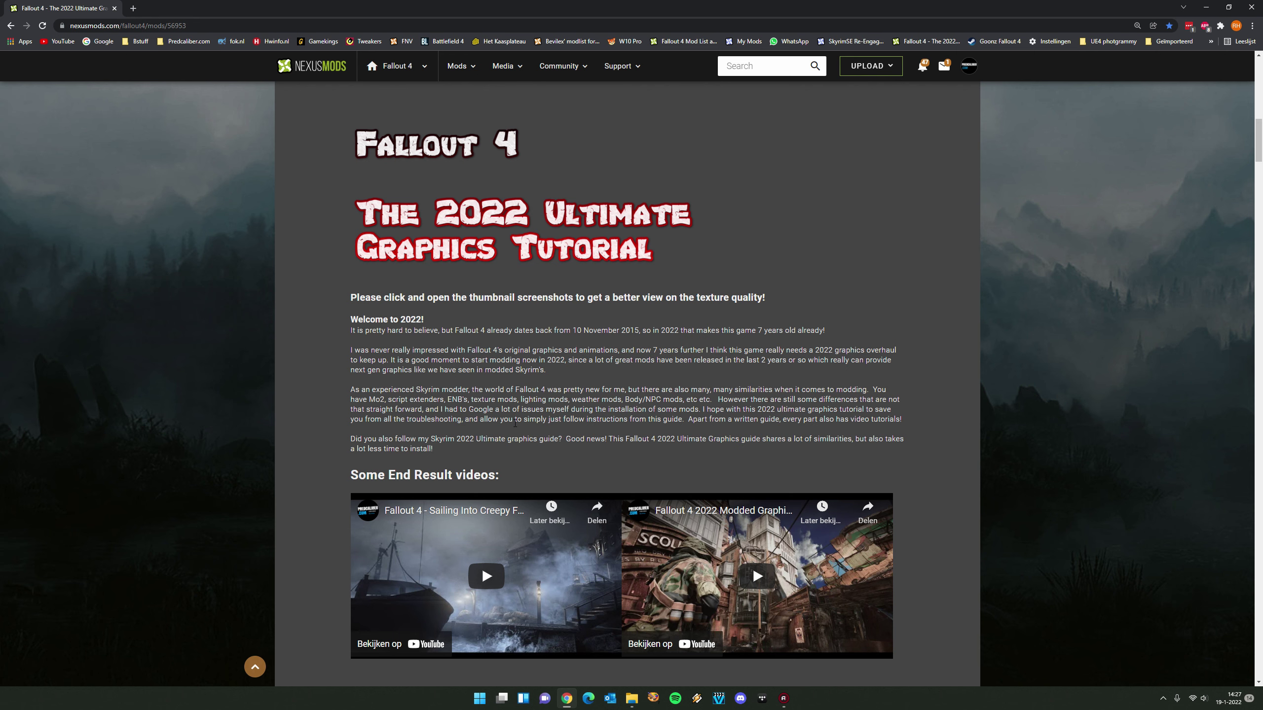
pyautogui.scroll(10, 515, 423)
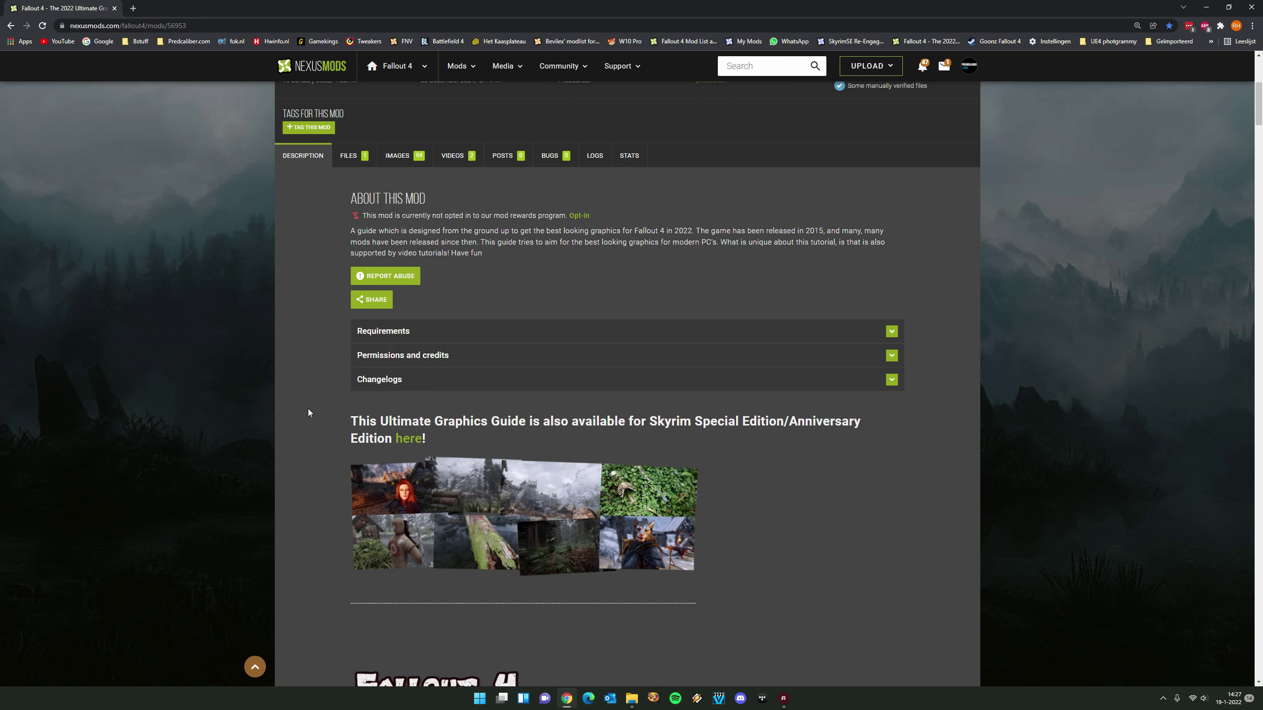
pyautogui.scroll(2, 301, 412)
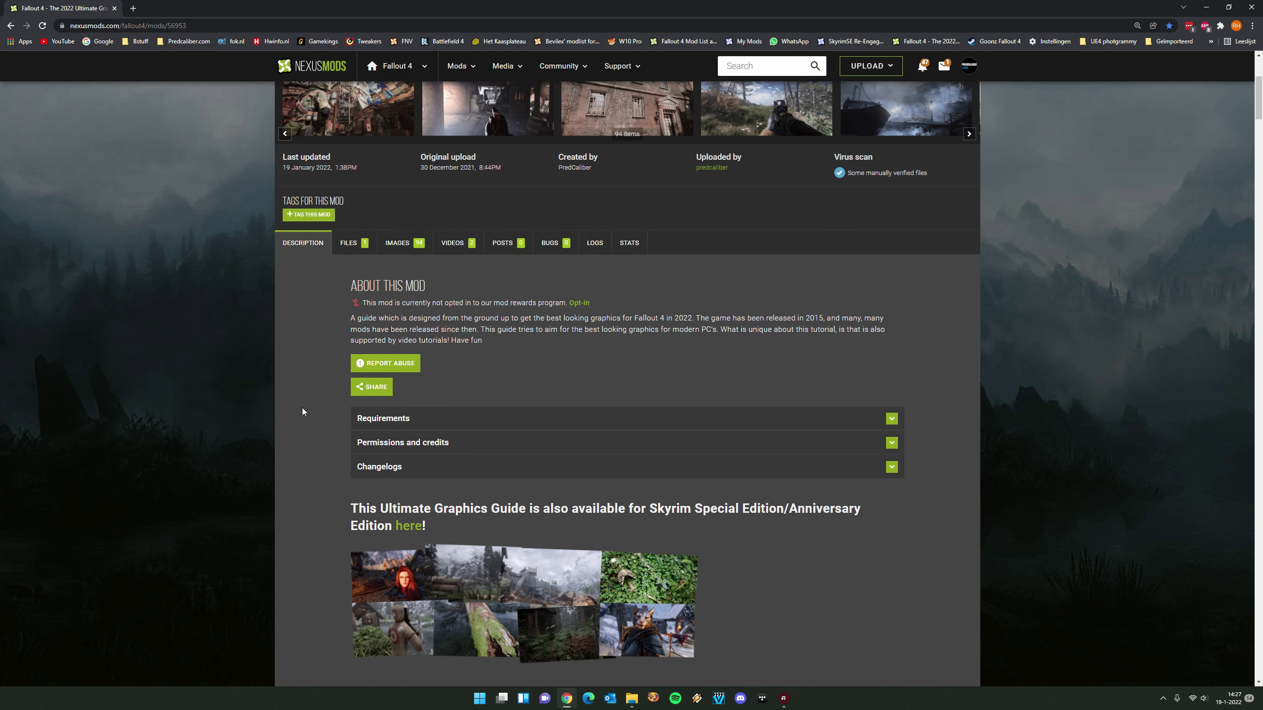
pyautogui.scroll(-10, 302, 412)
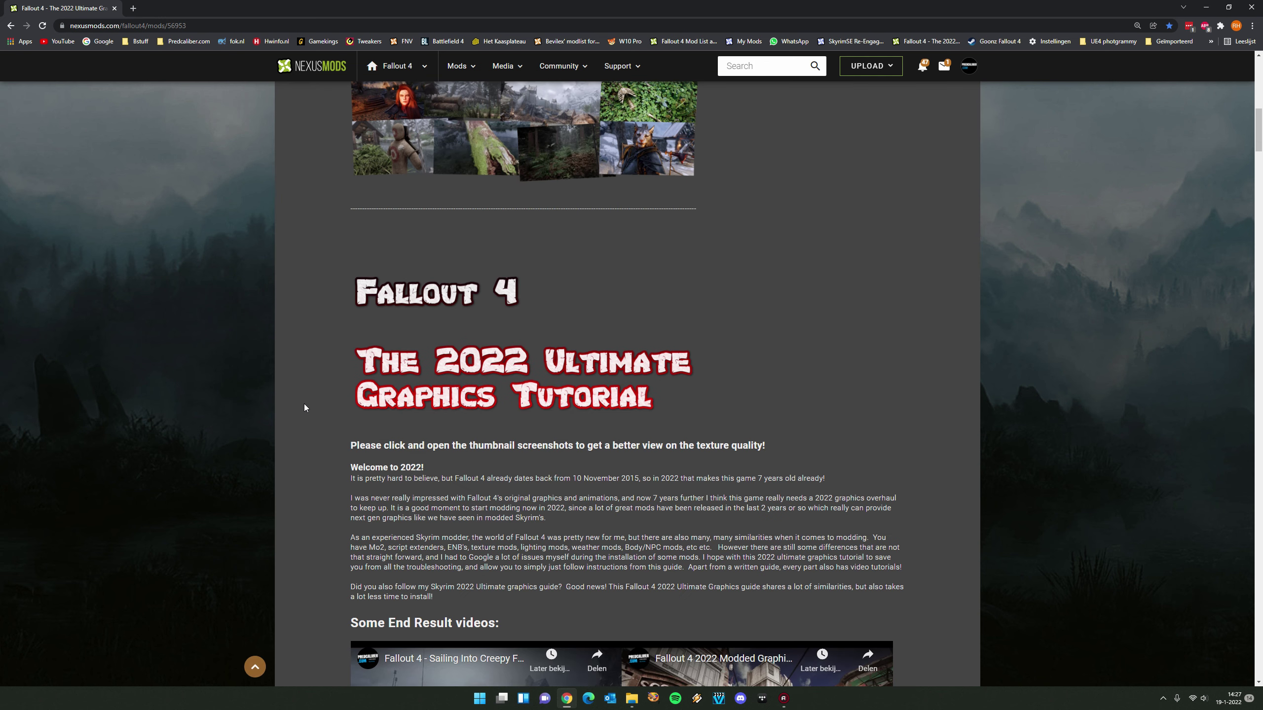
pyautogui.scroll(-2, 387, 404)
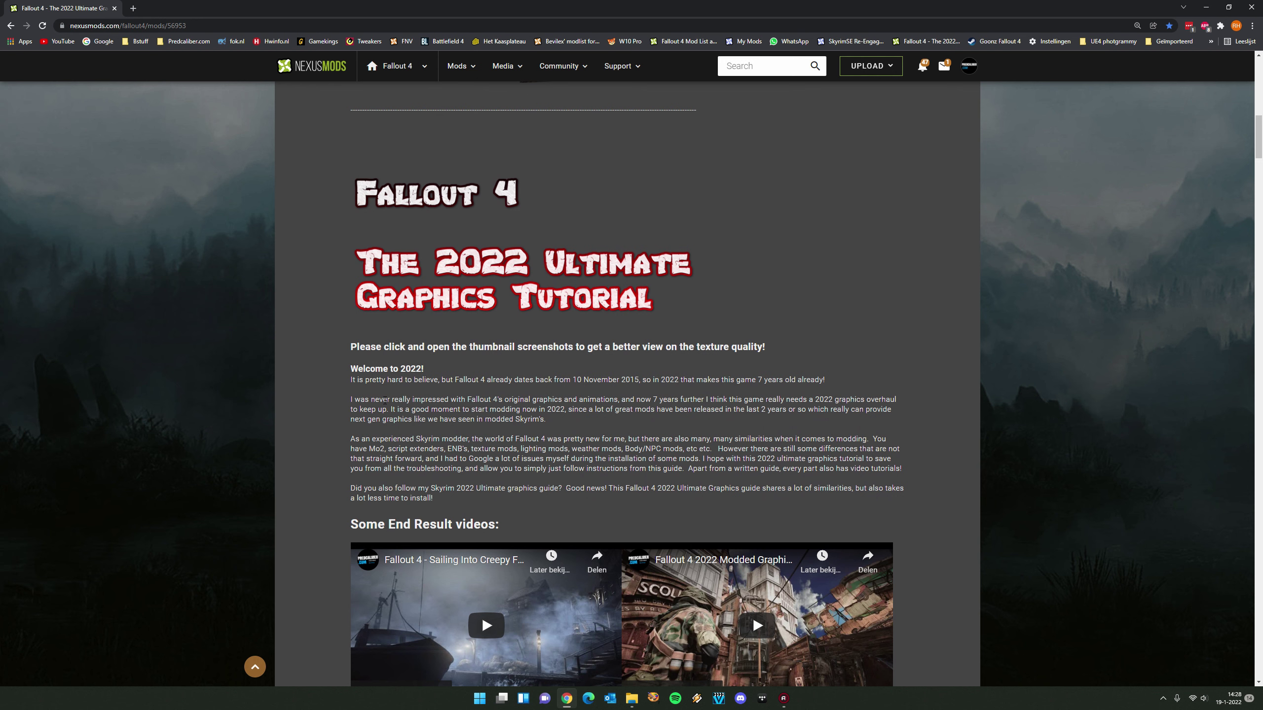
pyautogui.scroll(-5, 383, 396)
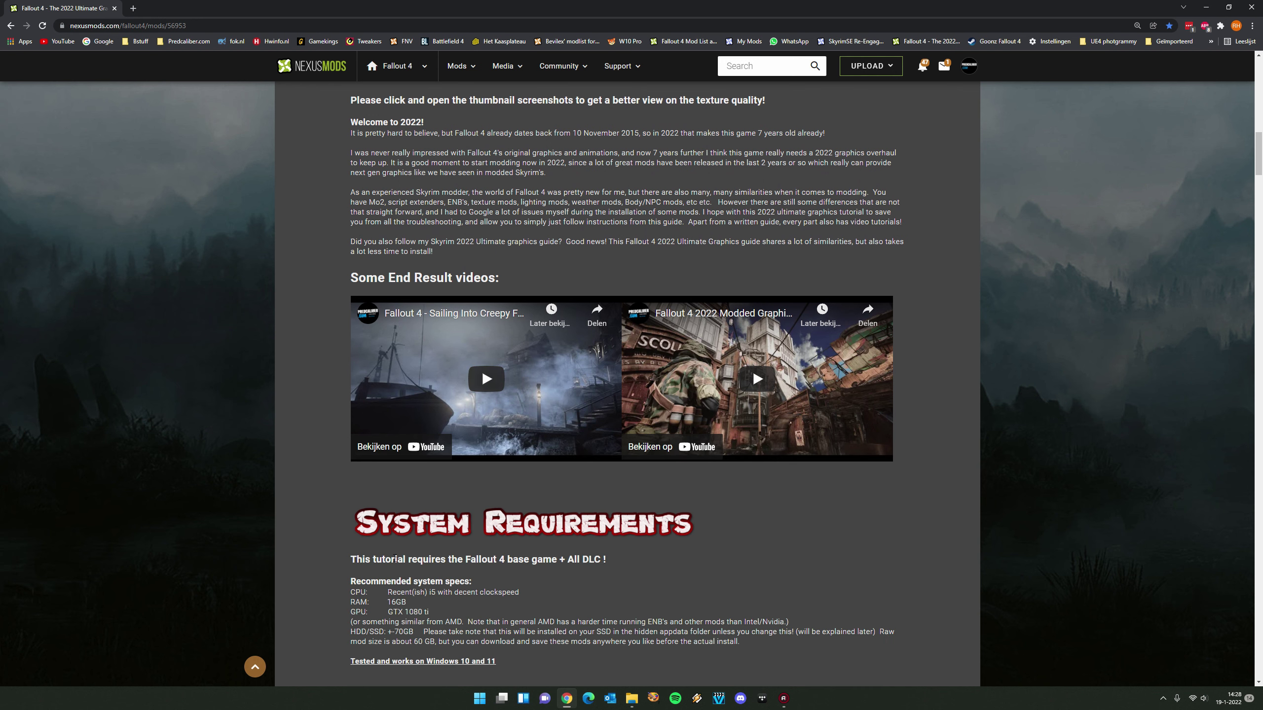
pyautogui.scroll(6, 333, 522)
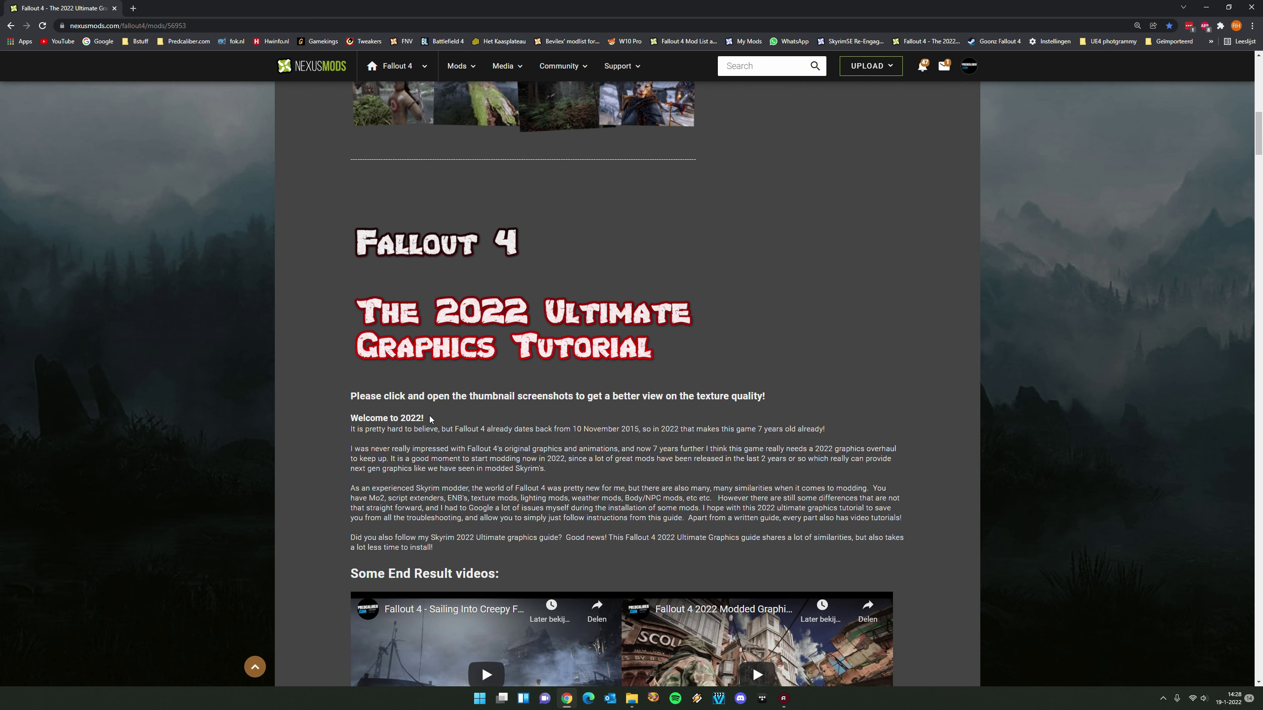
# Scroll past the End Result videos to System Requirements: all DLC, i5 CPU, 16GB RAM, GTX 1080 ti
pyautogui.scroll(-2, 429, 415)
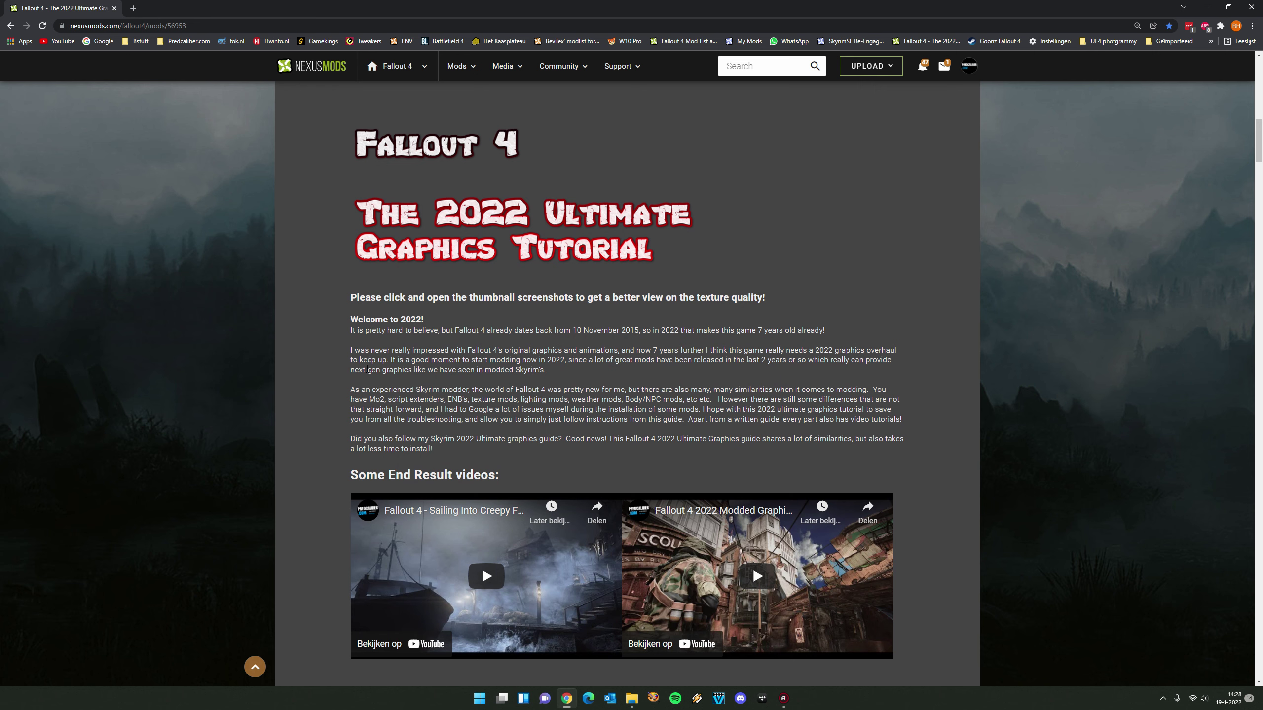
pyautogui.scroll(6, 385, 401)
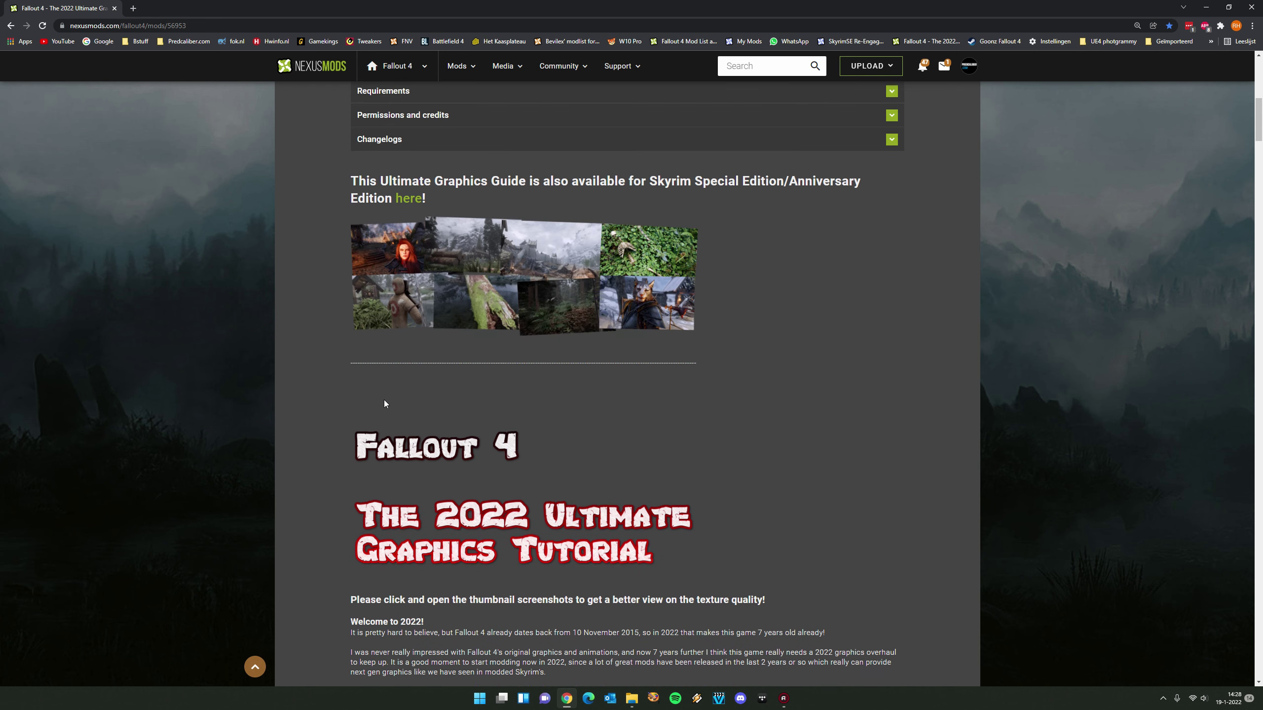
pyautogui.scroll(2, 384, 400)
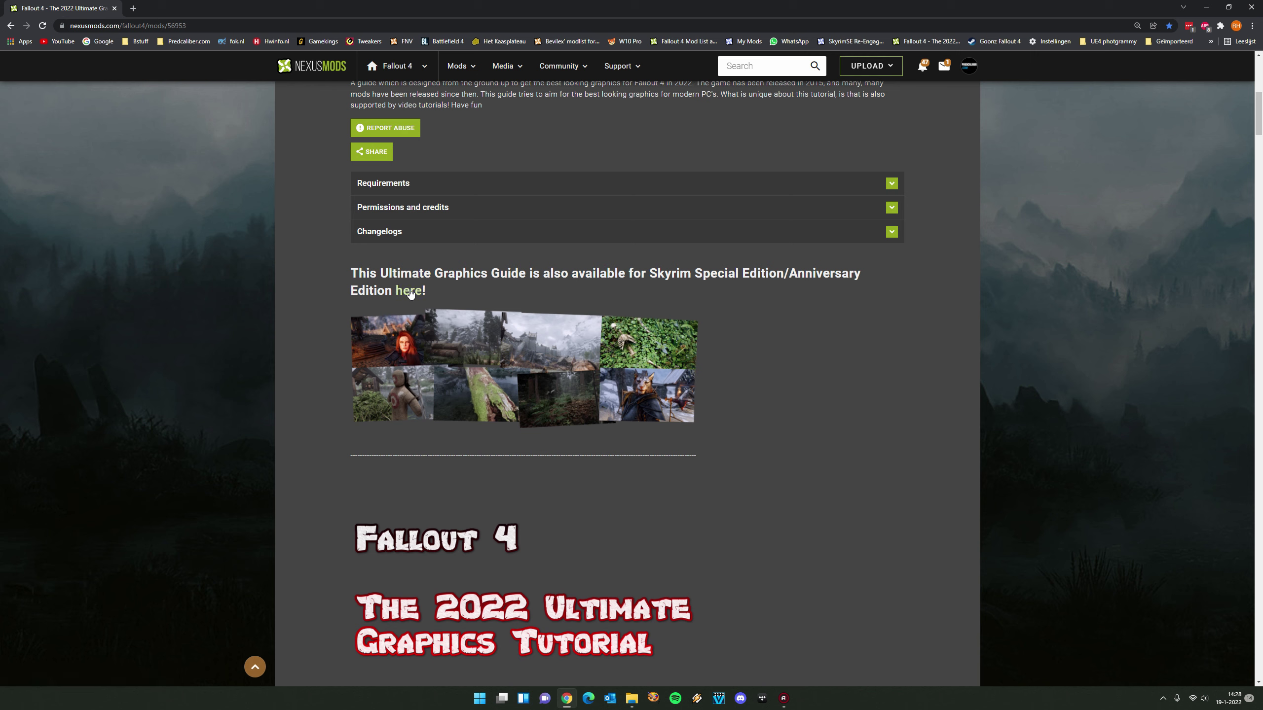
pyautogui.scroll(-10, 434, 389)
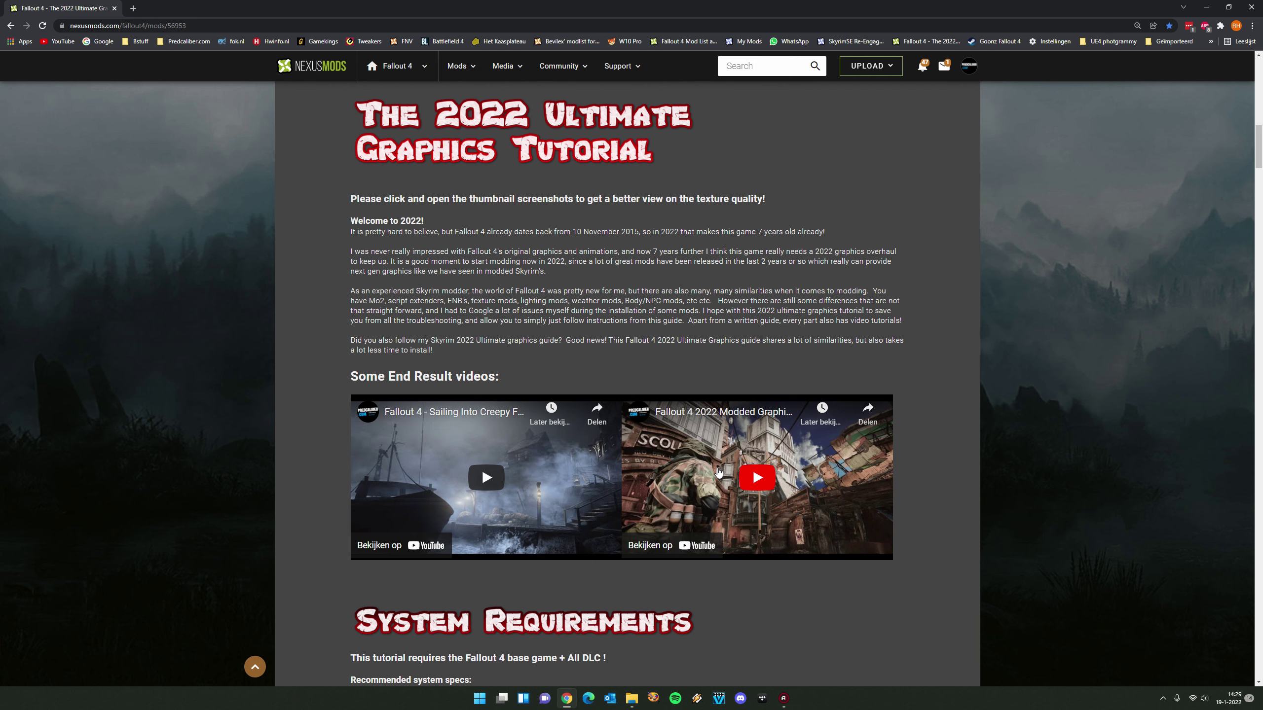
pyautogui.scroll(-3, 688, 532)
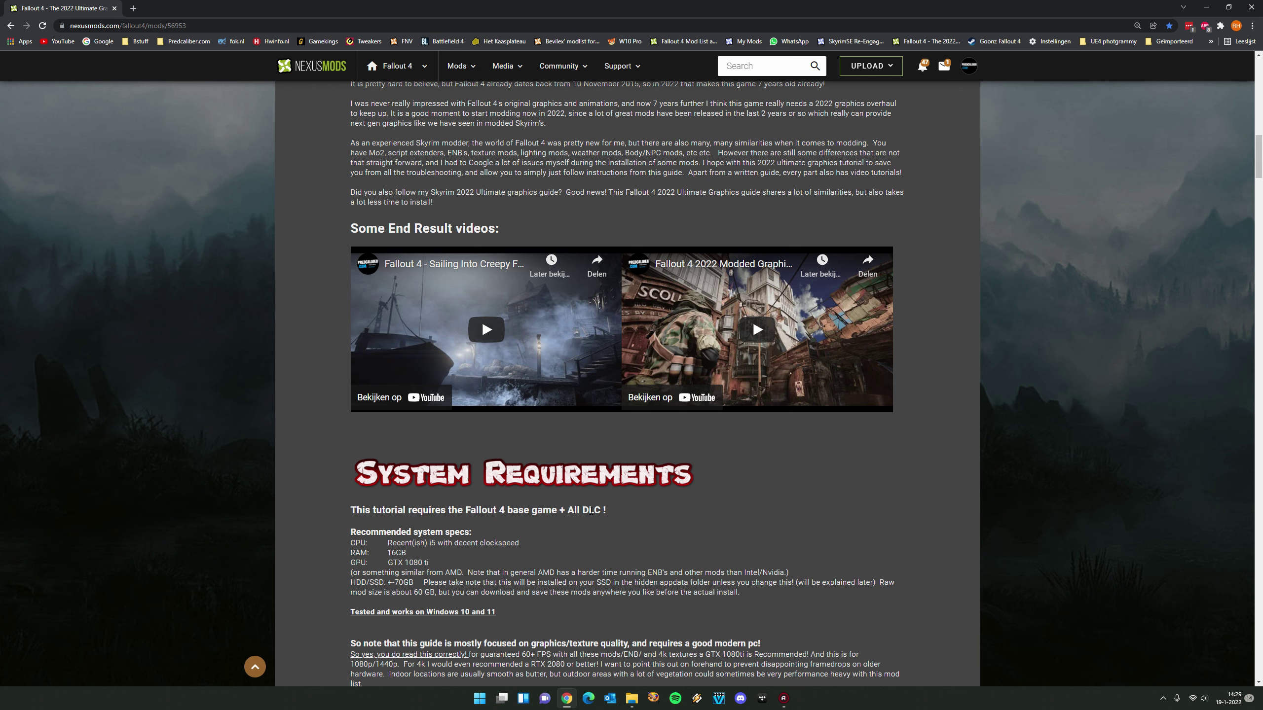
pyautogui.scroll(-1, 587, 505)
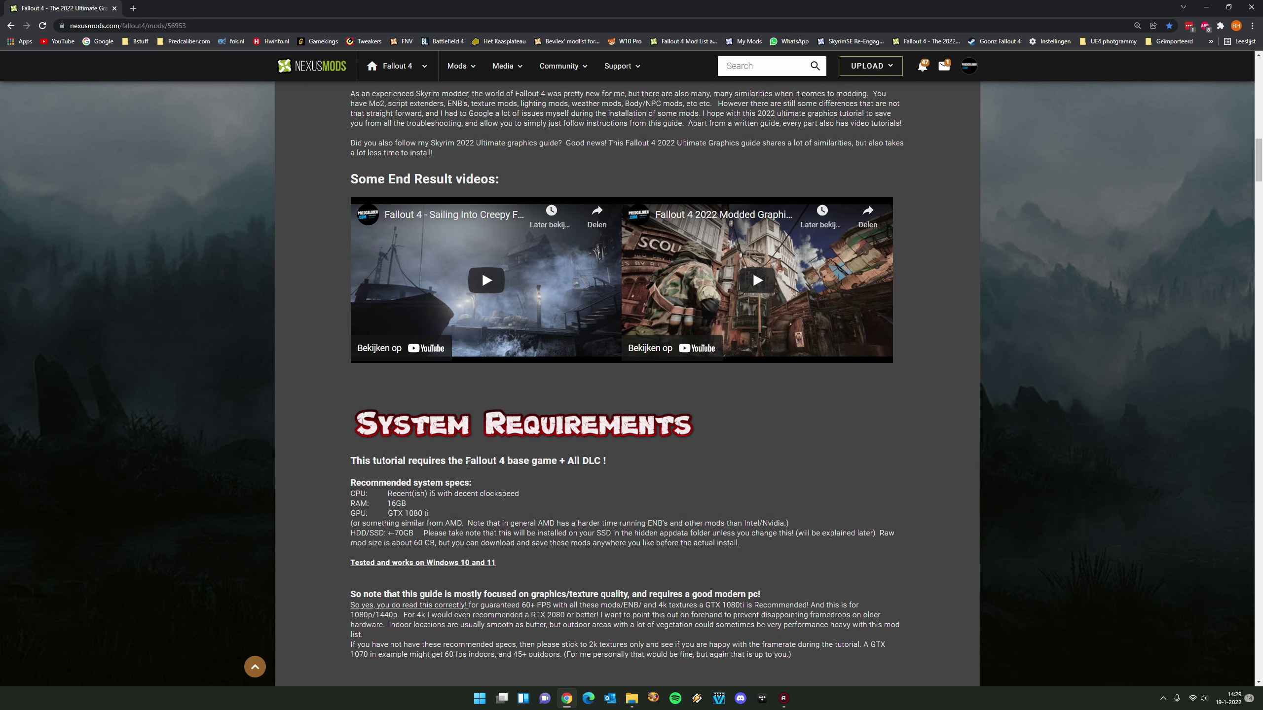
# Return to the top of the mod page and open the carousel's first screenshot, image 1 of 94
pyautogui.scroll(2, 452, 458)
pyautogui.scroll(-3, 460, 472)
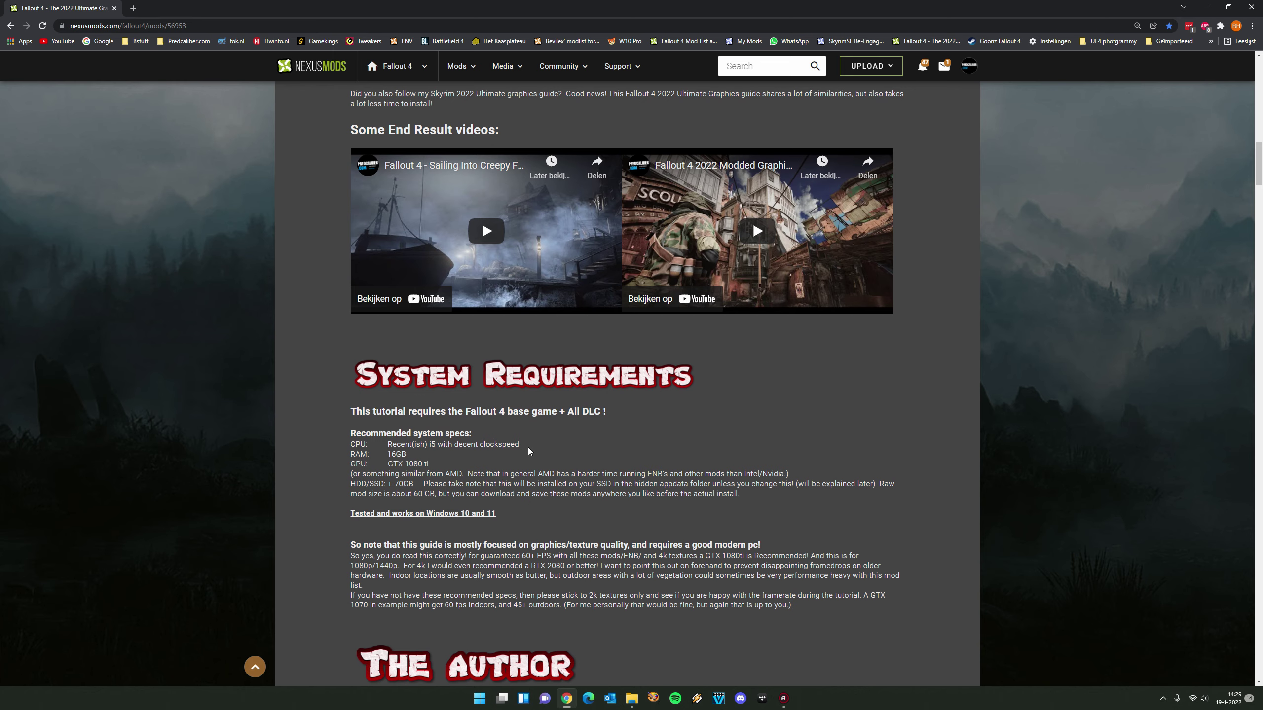
pyautogui.scroll(8, 528, 451)
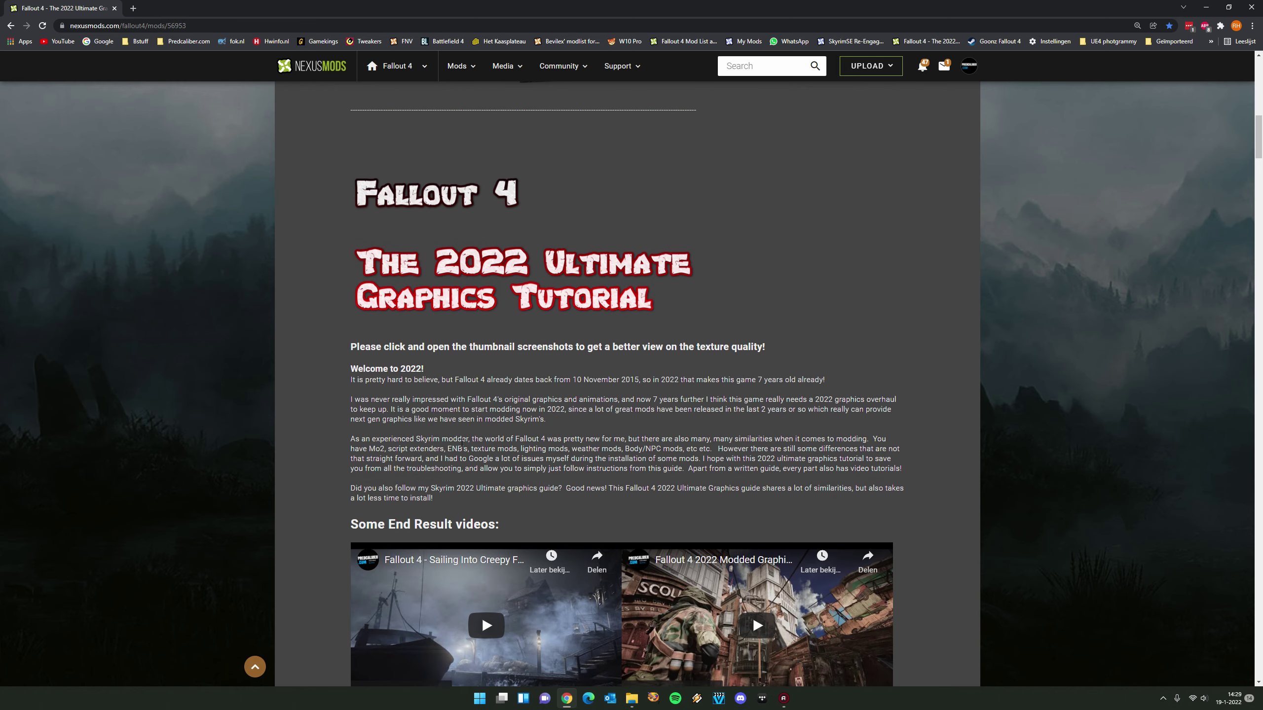
pyautogui.scroll(4, 458, 448)
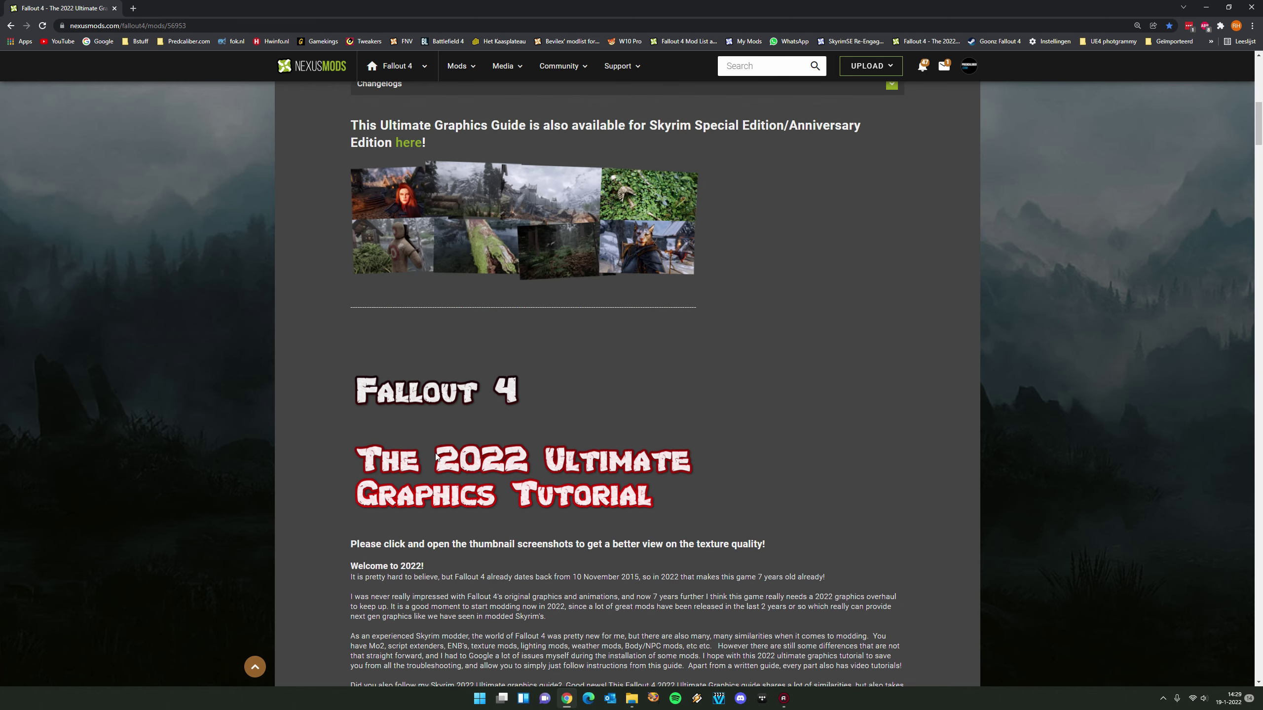
pyautogui.scroll(12, 512, 462)
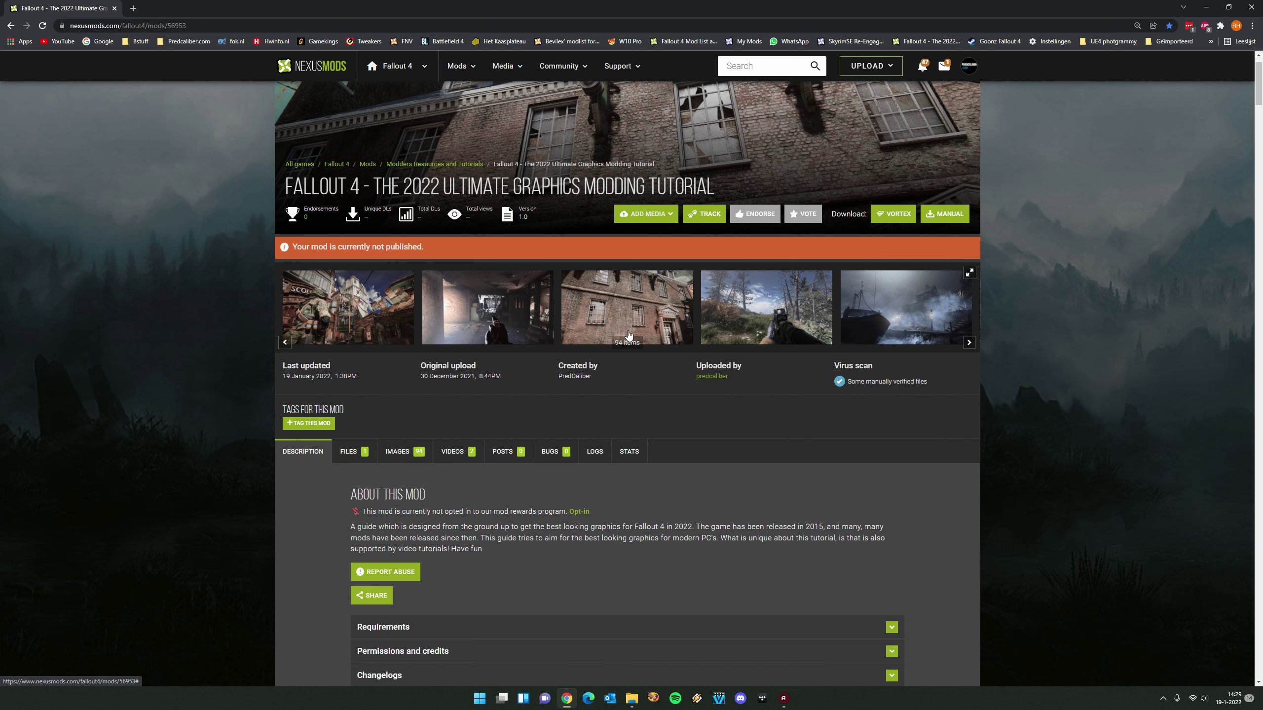
pyautogui.scroll(-5, 506, 506)
pyautogui.scroll(-7, 487, 511)
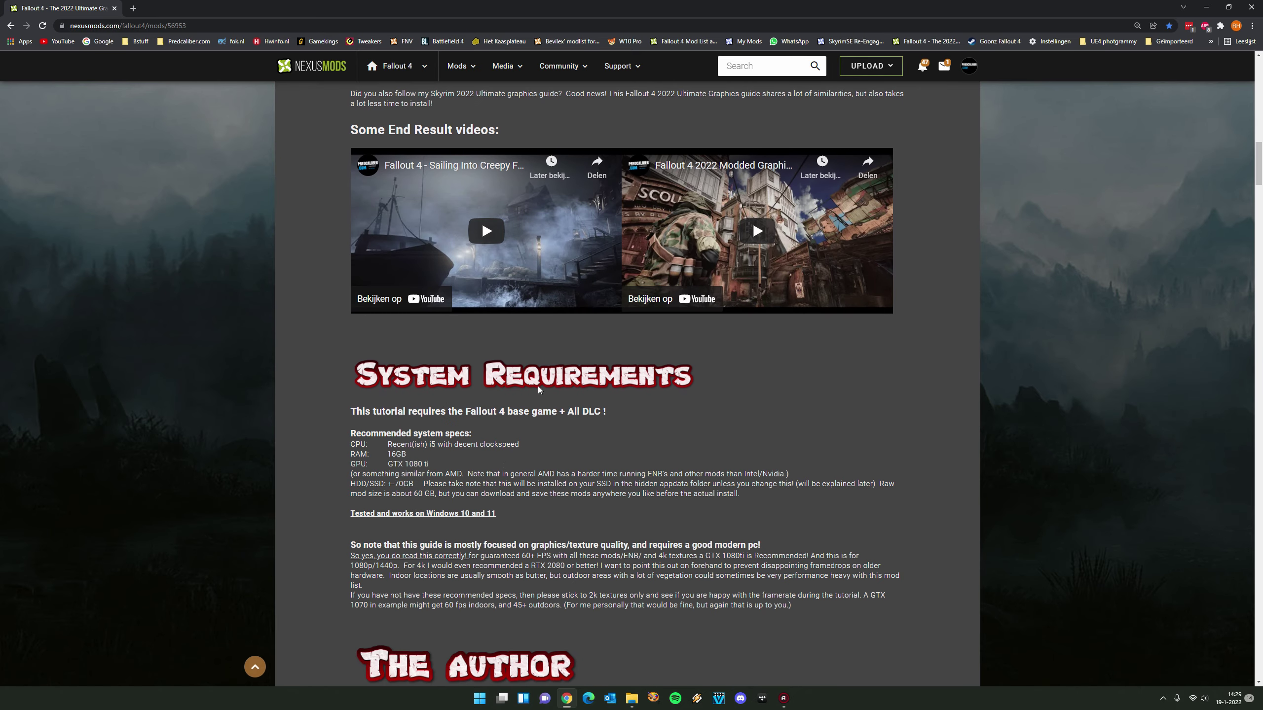
pyautogui.scroll(20, 537, 386)
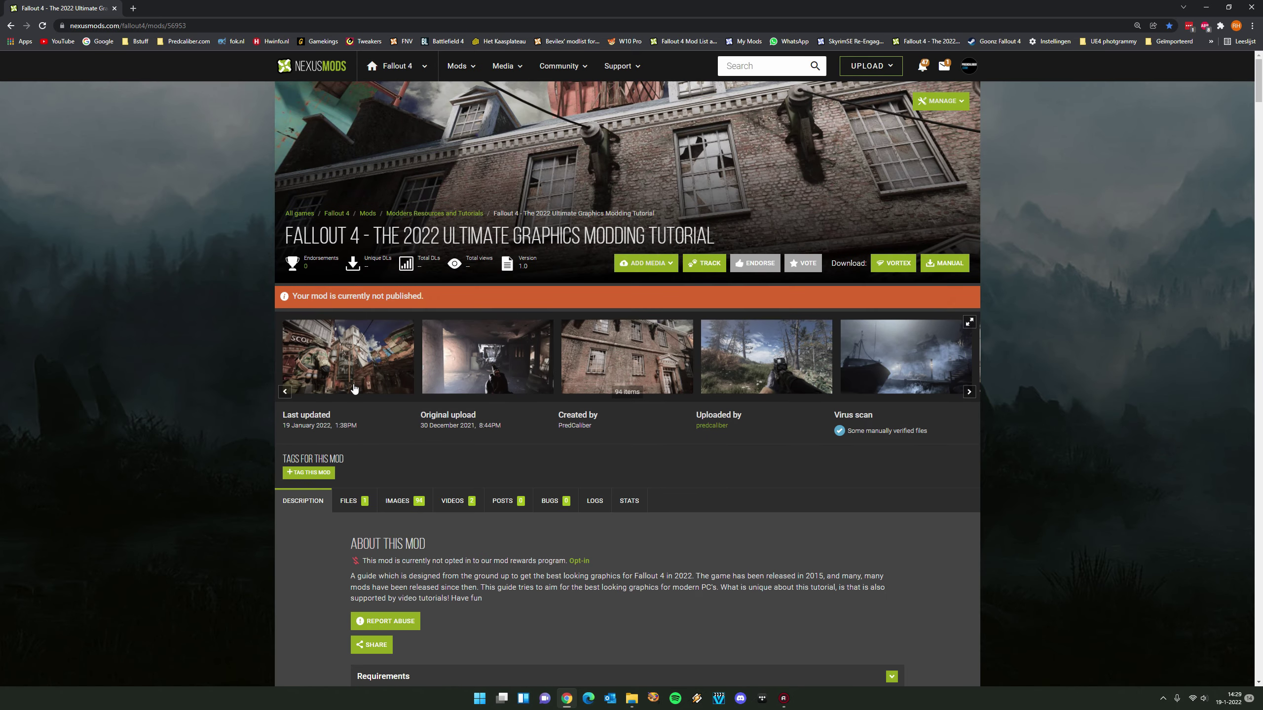
pyautogui.click(354, 388)
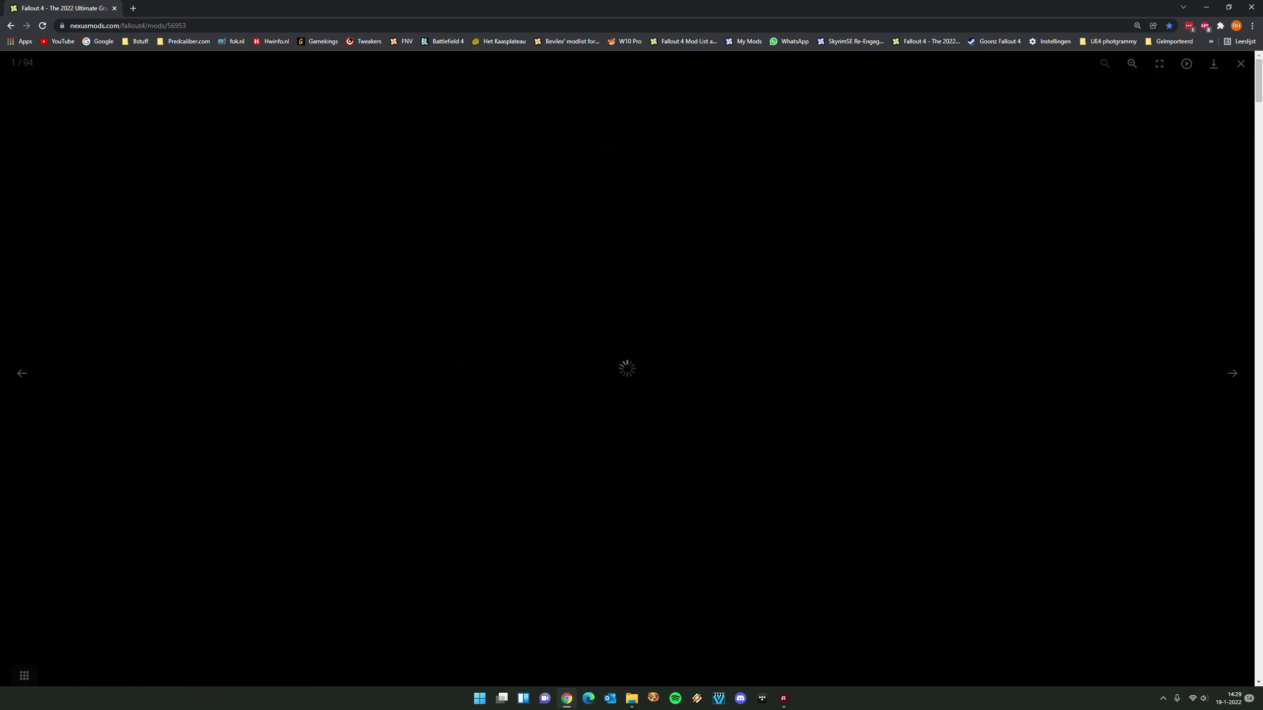
# Page through the forest, harbour, night sky and church tower screenshots to the twelfth, then close the gallery
pyautogui.click(1232, 374)
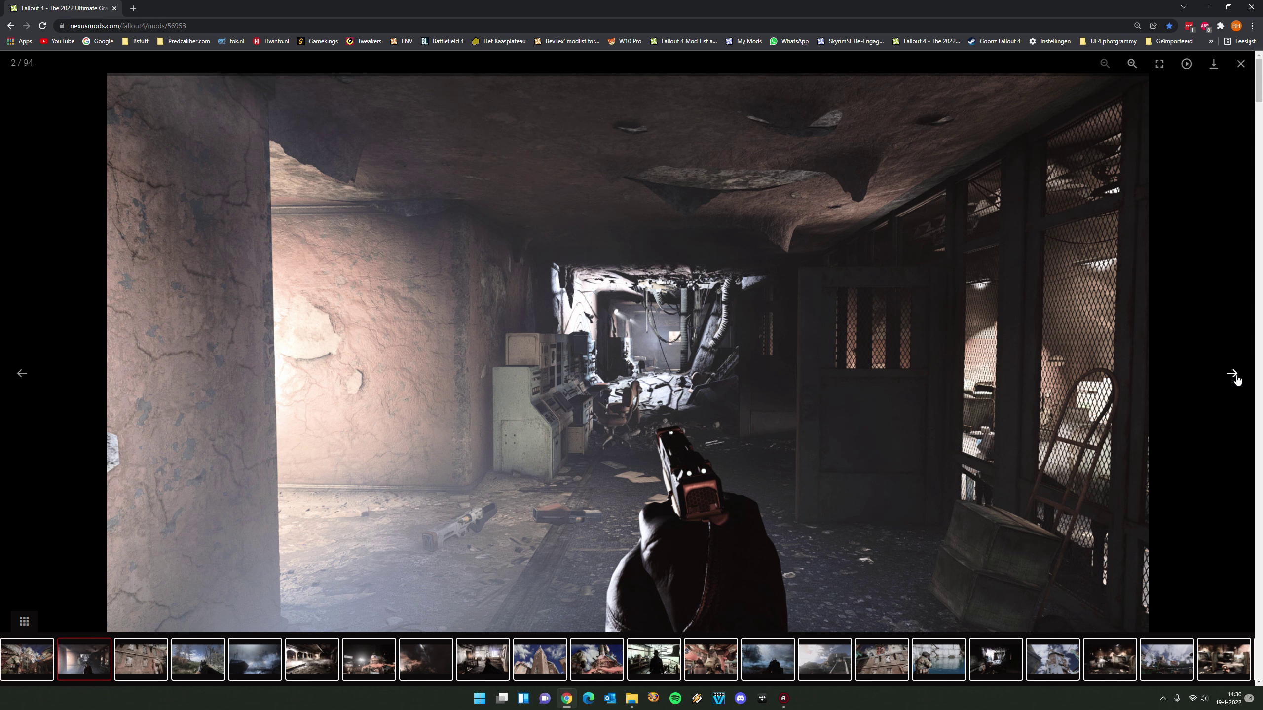
pyautogui.click(1233, 374)
pyautogui.click(1235, 377)
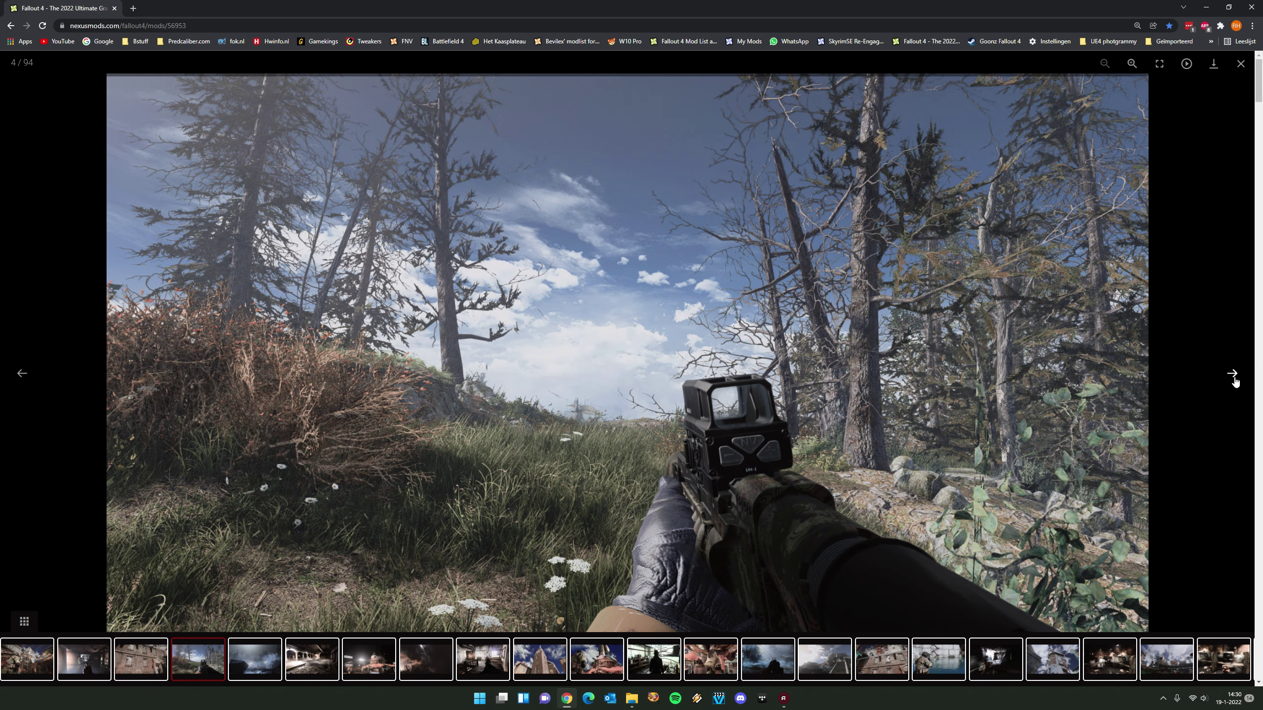
pyautogui.click(1230, 382)
pyautogui.click(1223, 385)
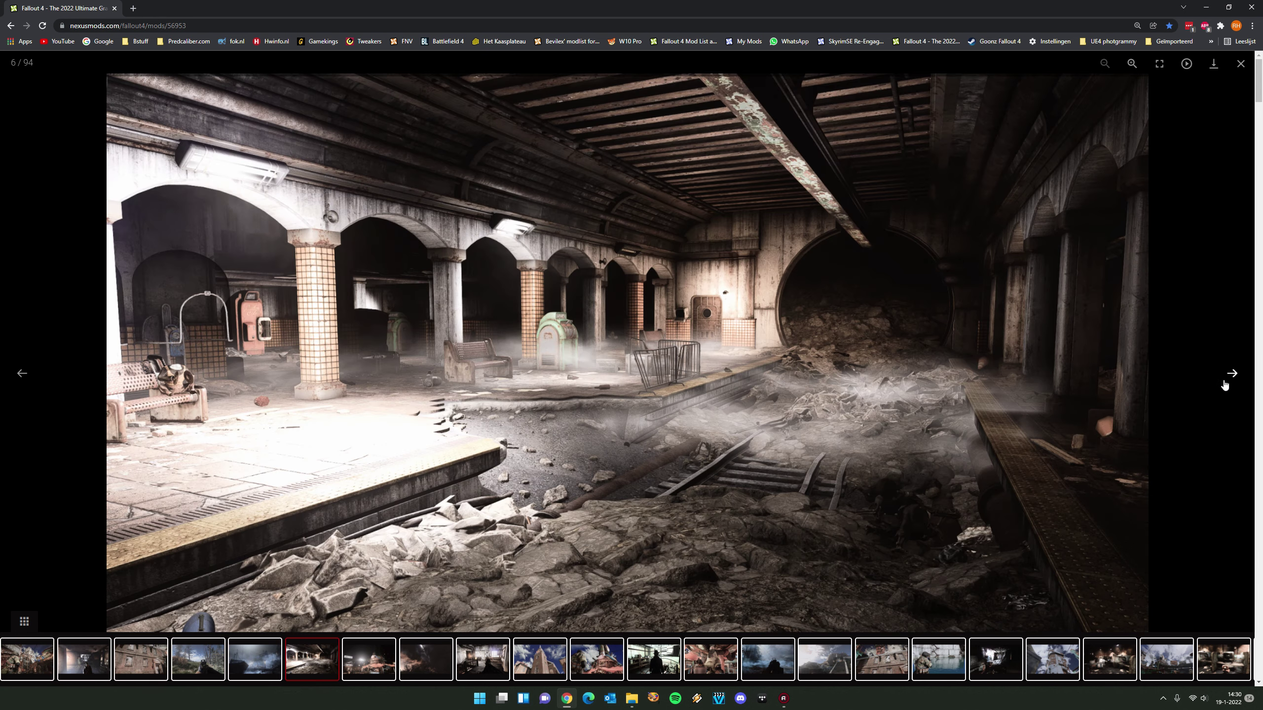
pyautogui.click(1223, 384)
pyautogui.click(1223, 384)
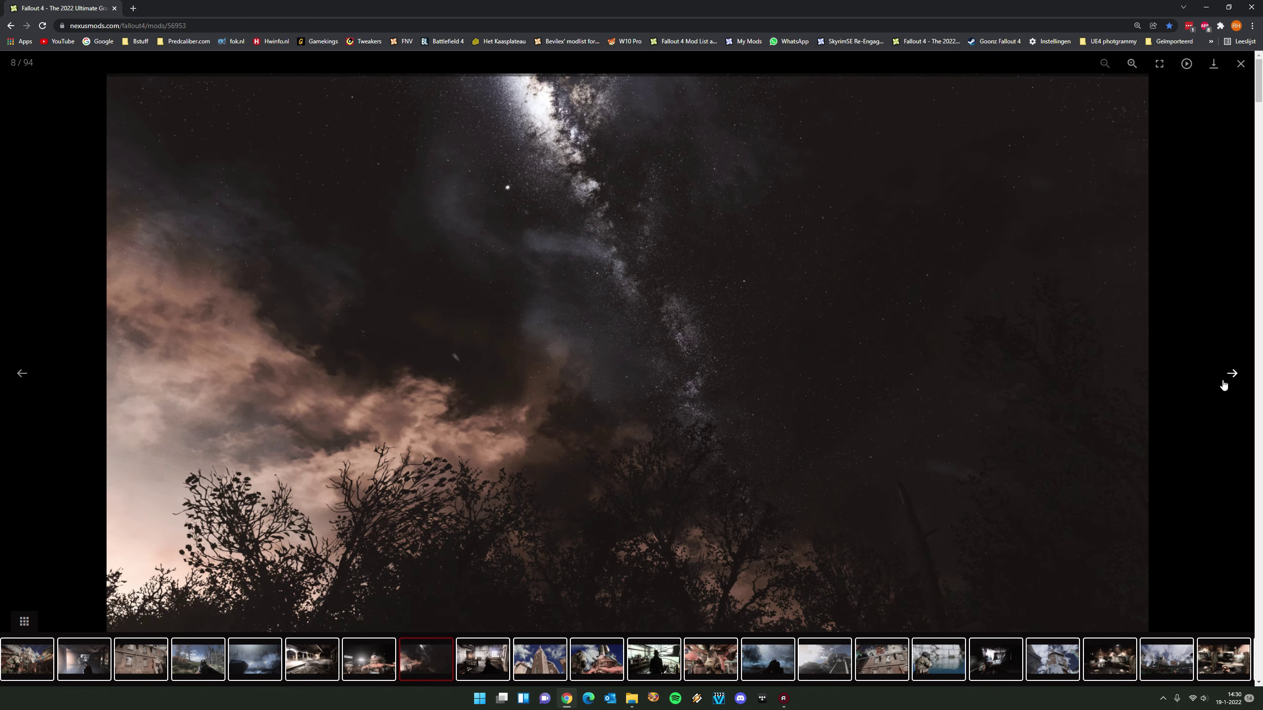
pyautogui.click(1223, 385)
pyautogui.click(1223, 384)
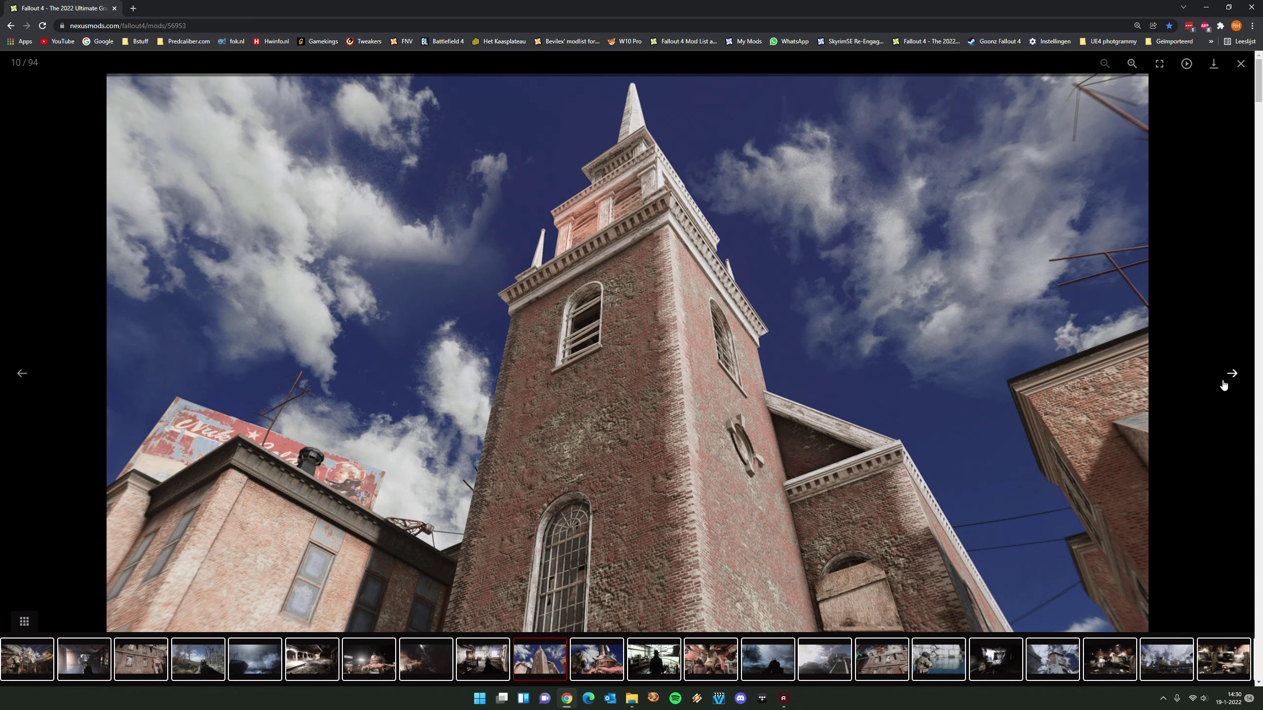
pyautogui.click(1224, 385)
pyautogui.click(1223, 384)
pyautogui.click(1240, 64)
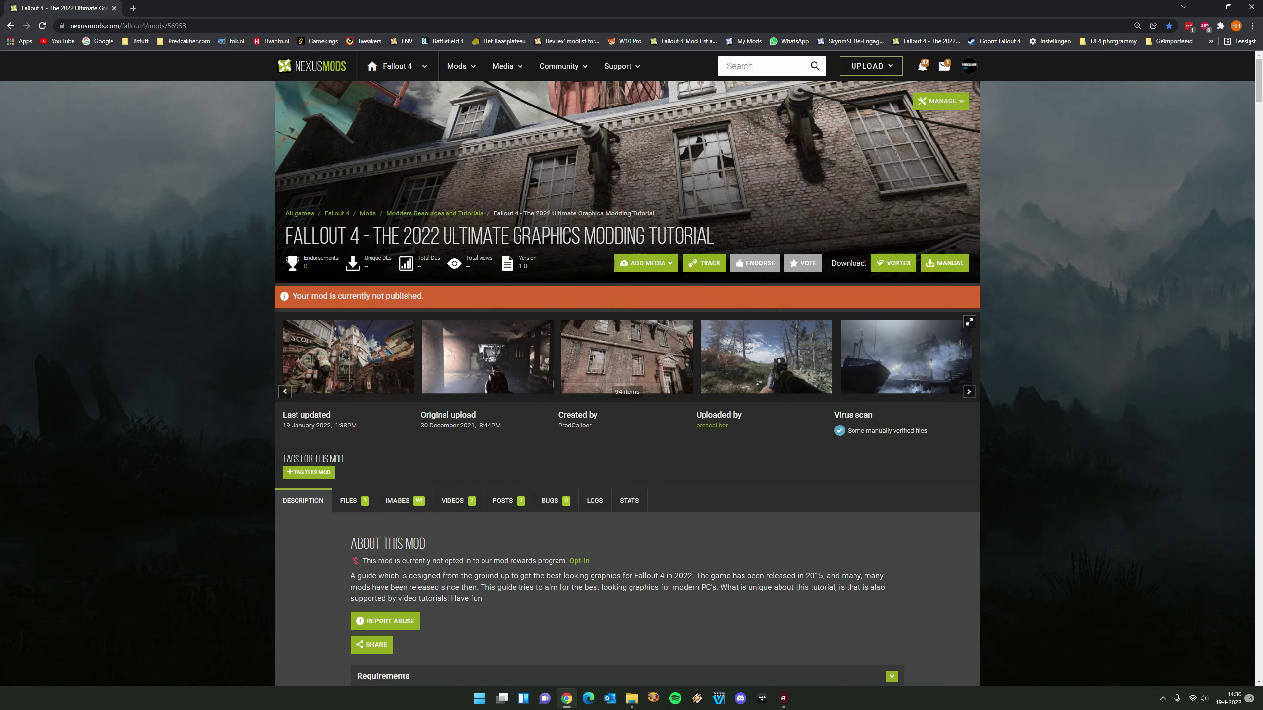
# Scroll past the Skyrim guide banner to the Fallout 4 tutorial title, welcome text and End Result videos
pyautogui.scroll(-2, 736, 476)
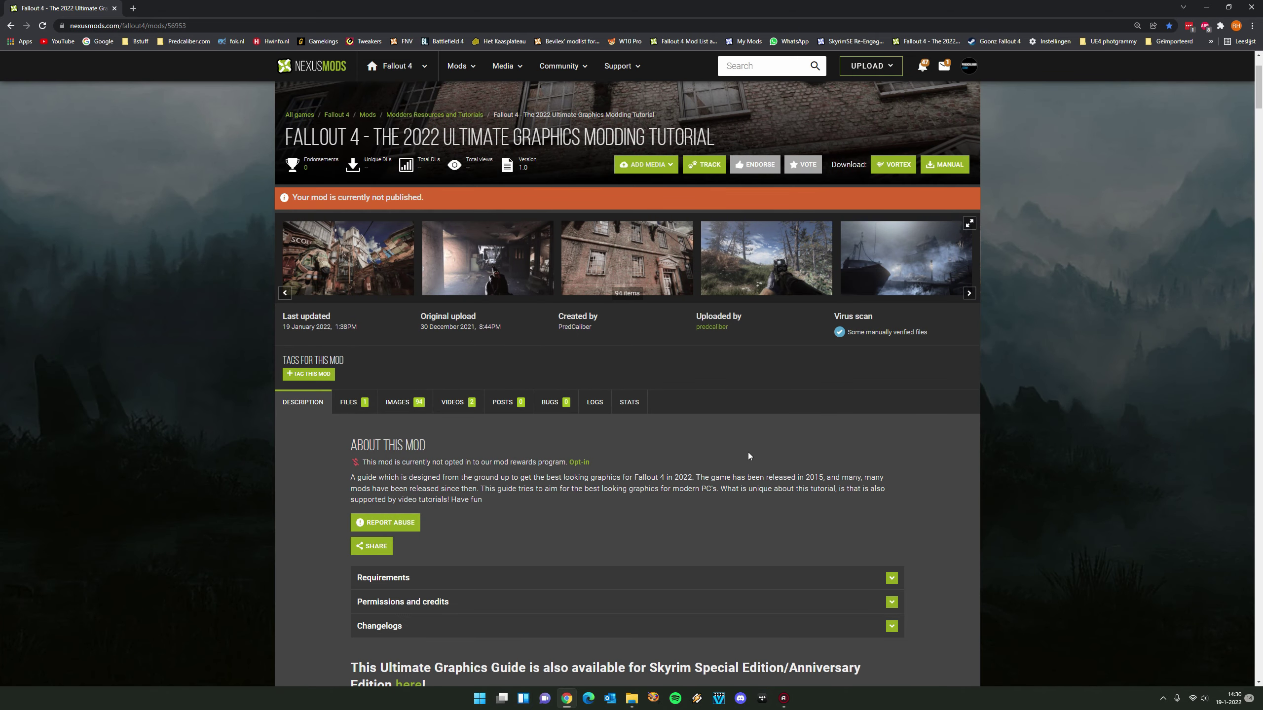
pyautogui.scroll(-2, 750, 465)
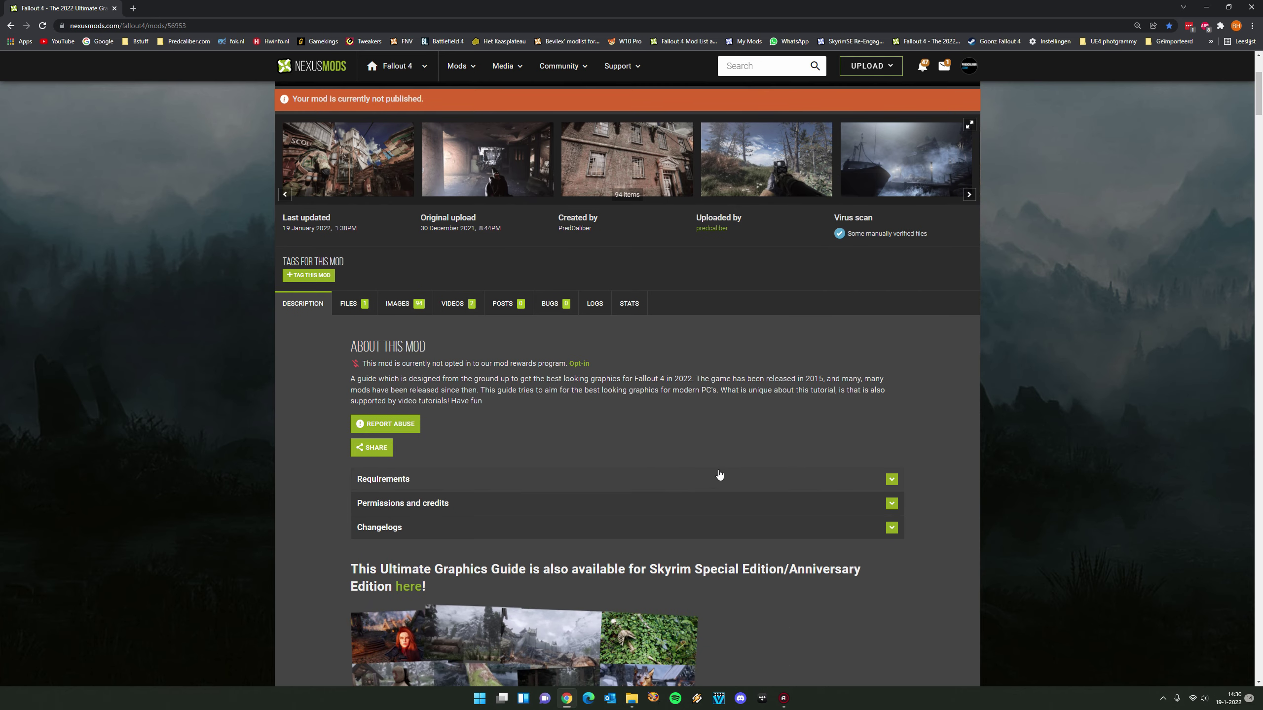
pyautogui.scroll(-10, 695, 508)
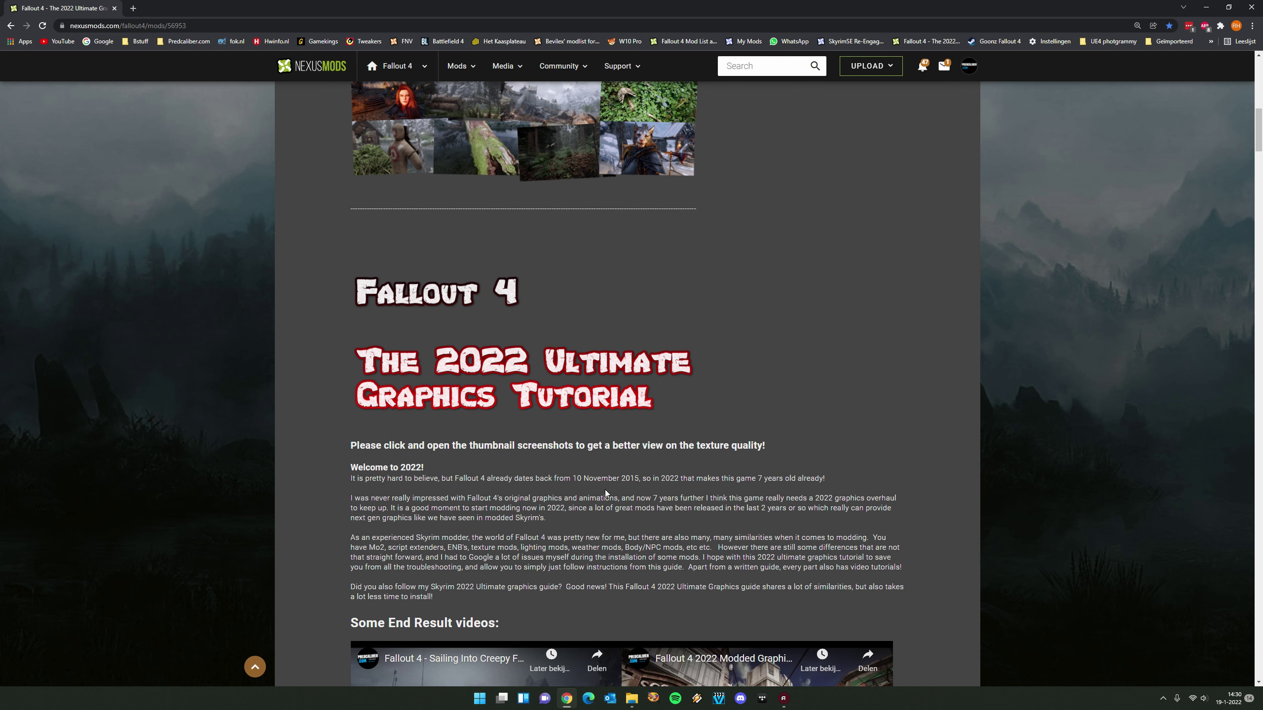
pyautogui.scroll(4, 566, 470)
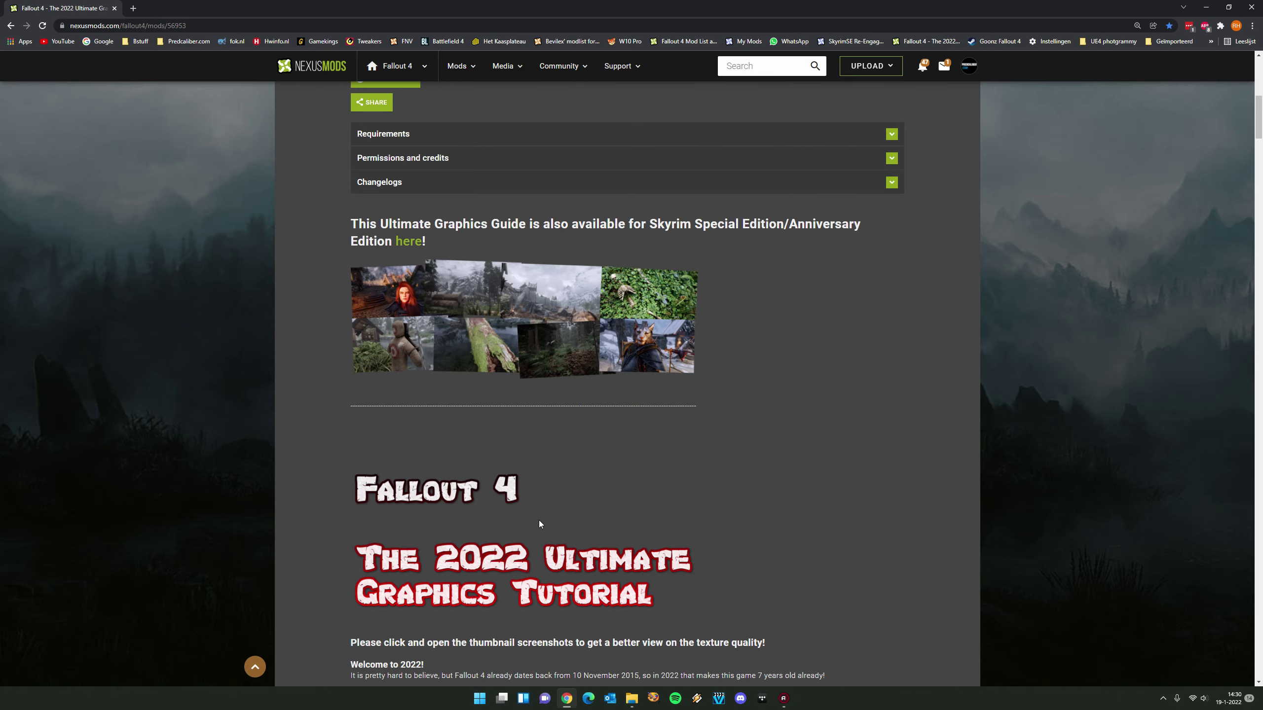
pyautogui.scroll(-6, 539, 521)
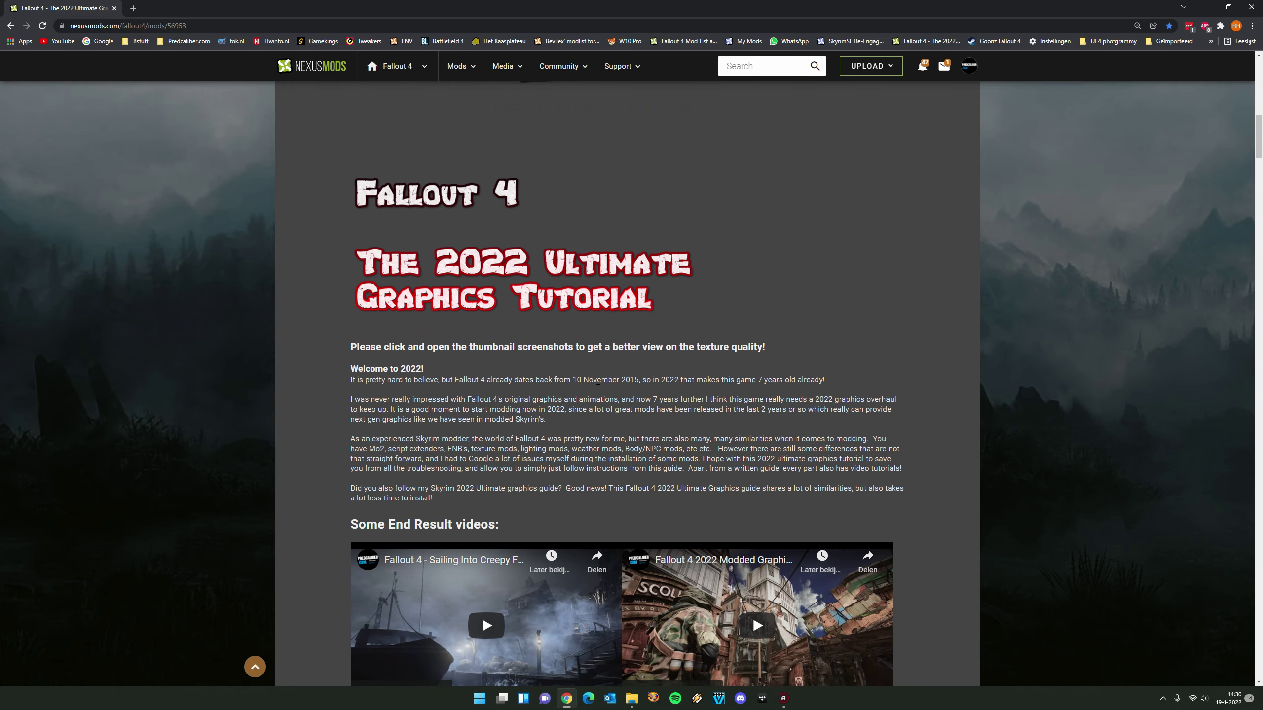